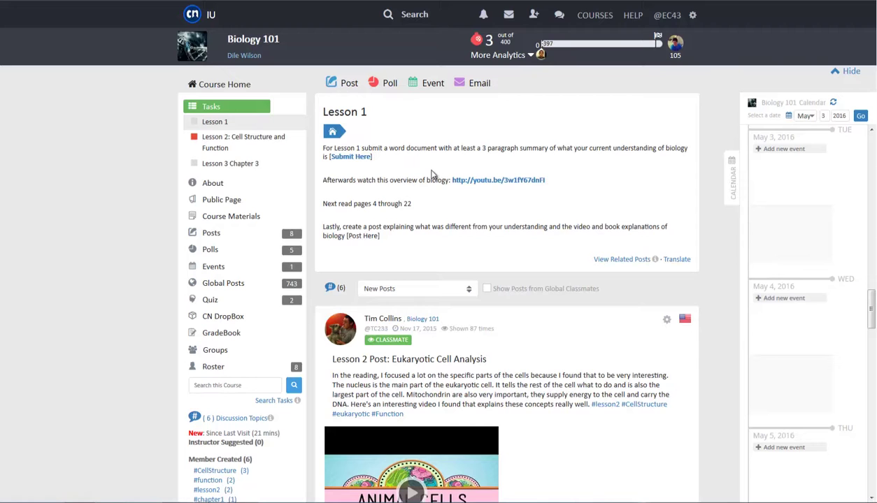
Step: Upload and submit Assignment 1.docx for the Lesson 1 Current Perception of Biology task
click(364, 161)
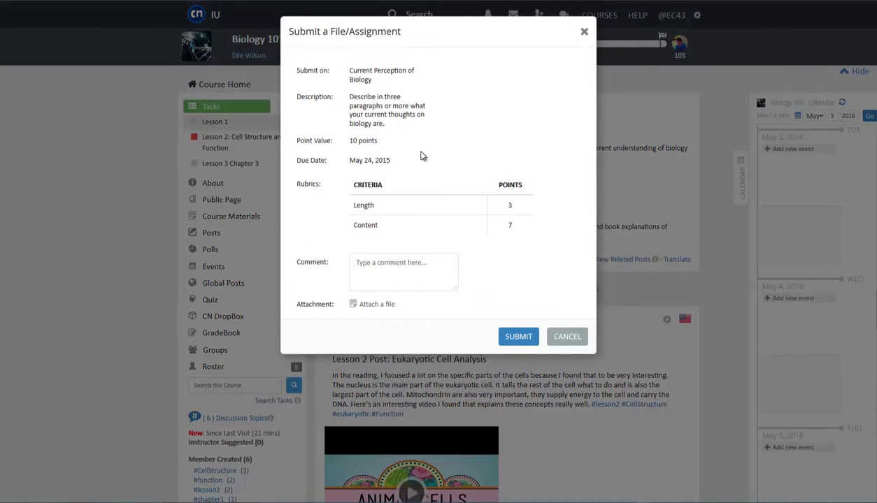
click(388, 306)
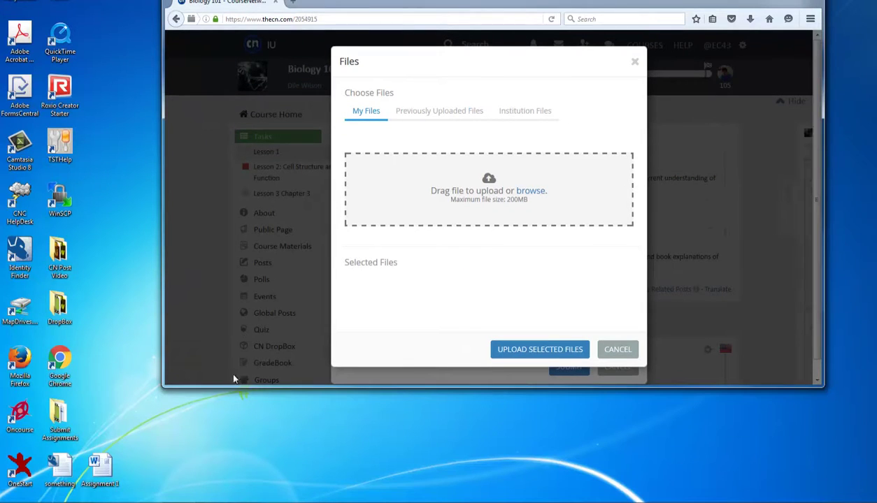
drag(100, 464, 393, 191)
double_click(427, 5)
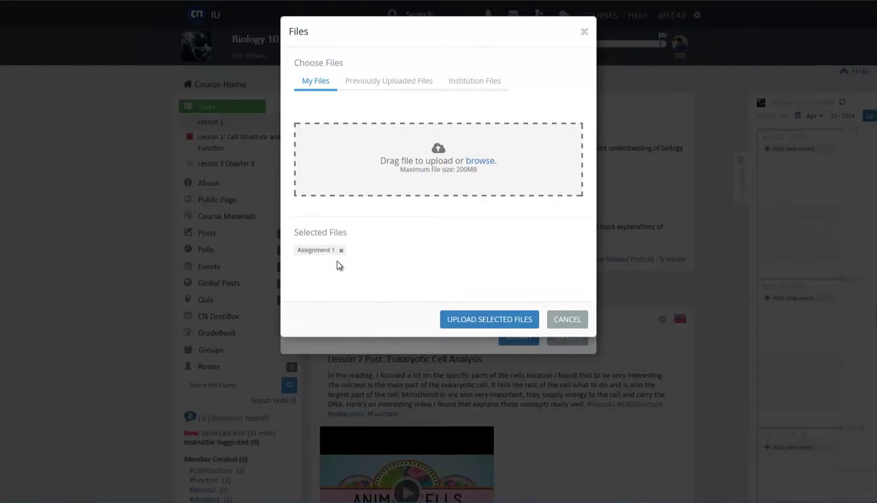
click(467, 326)
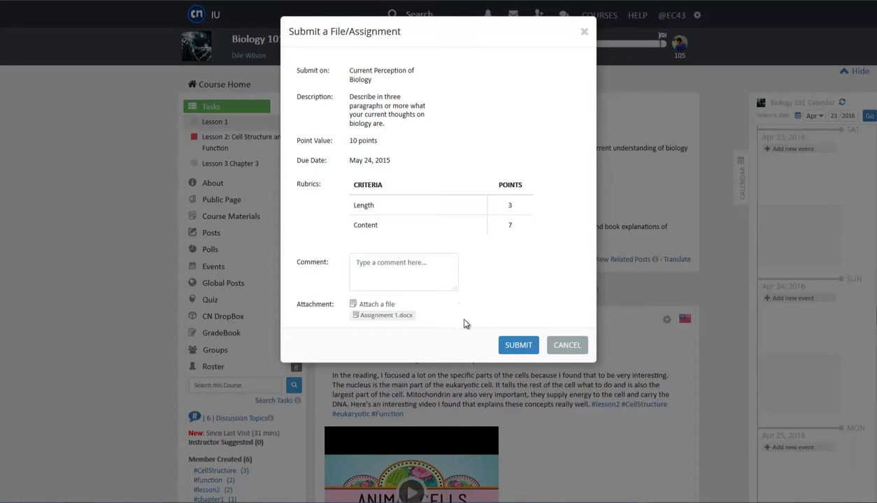
click(517, 345)
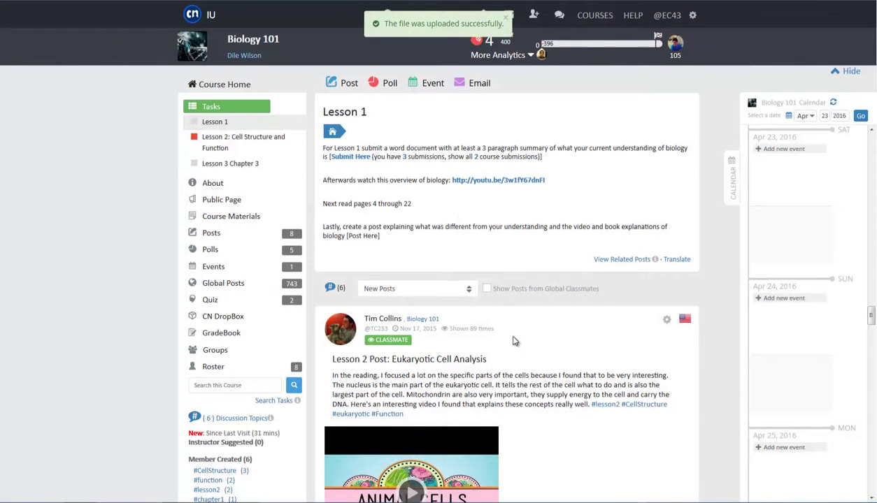
Step: Check the 3 Lesson 1 submissions, then view them in CN DropBox
click(405, 159)
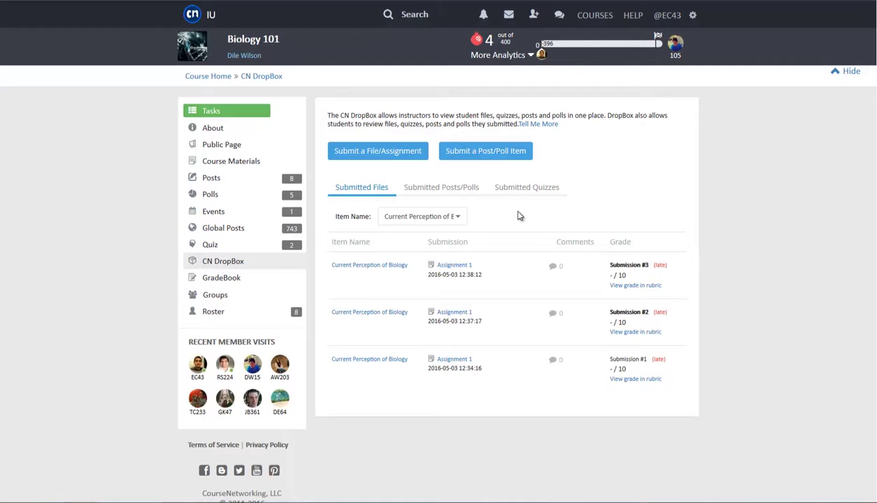
key(alt+Left)
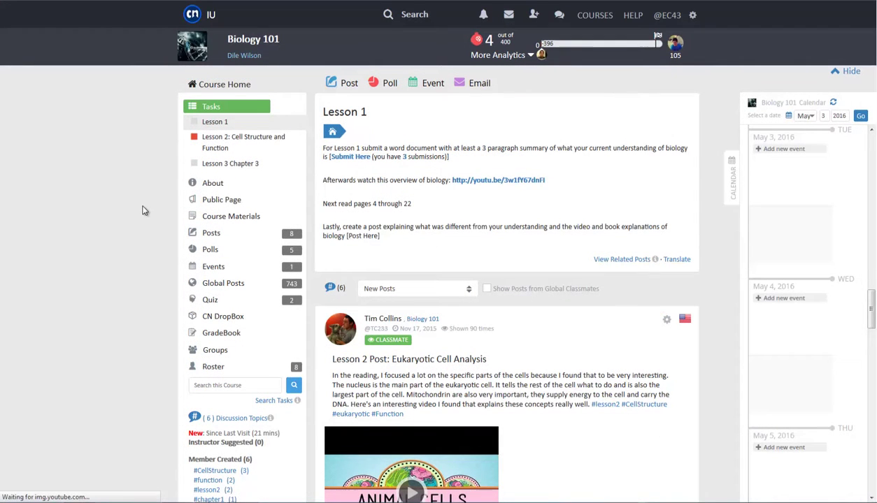
click(222, 317)
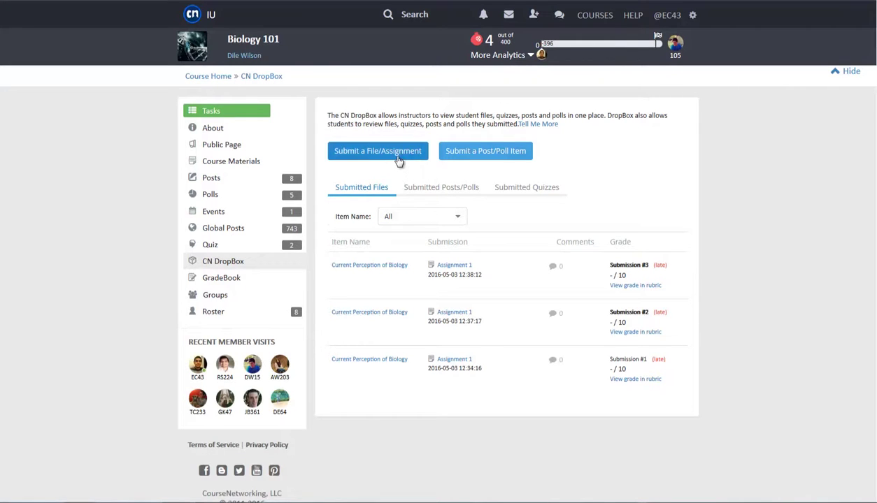
Step: Submit the Assignment 2 file in DropBox under the Assignment 1 item
click(397, 158)
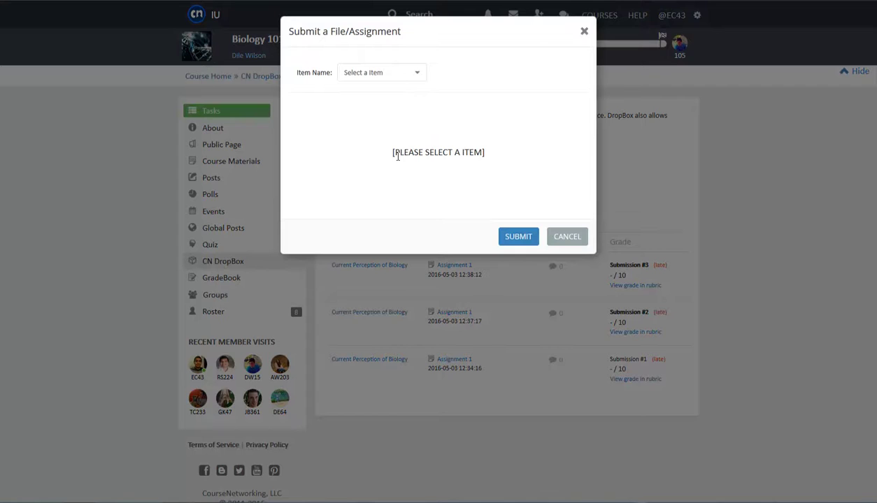
click(413, 77)
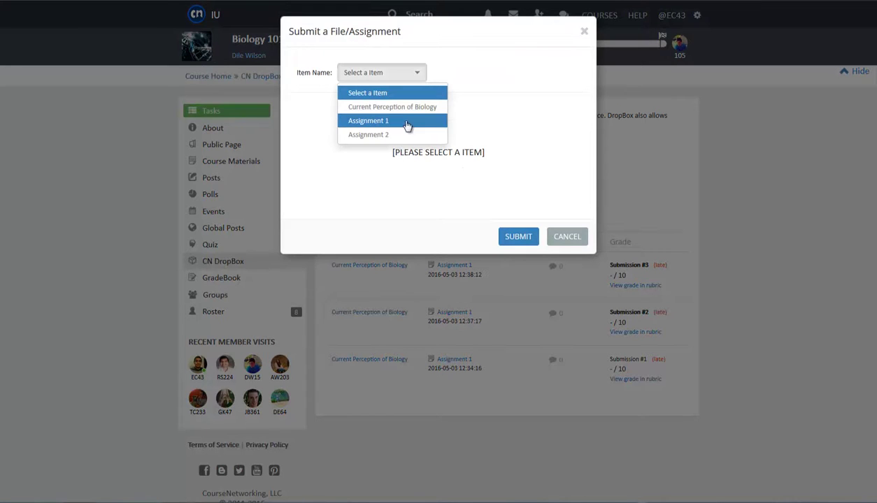
click(407, 123)
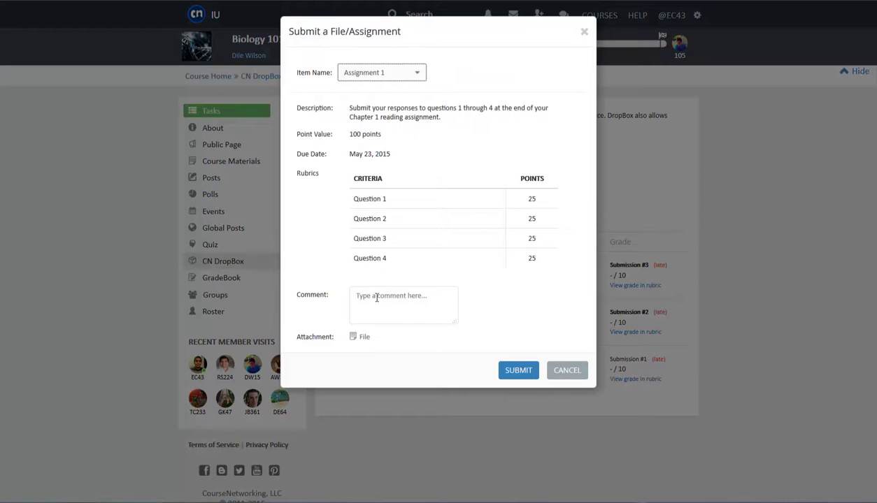
click(363, 338)
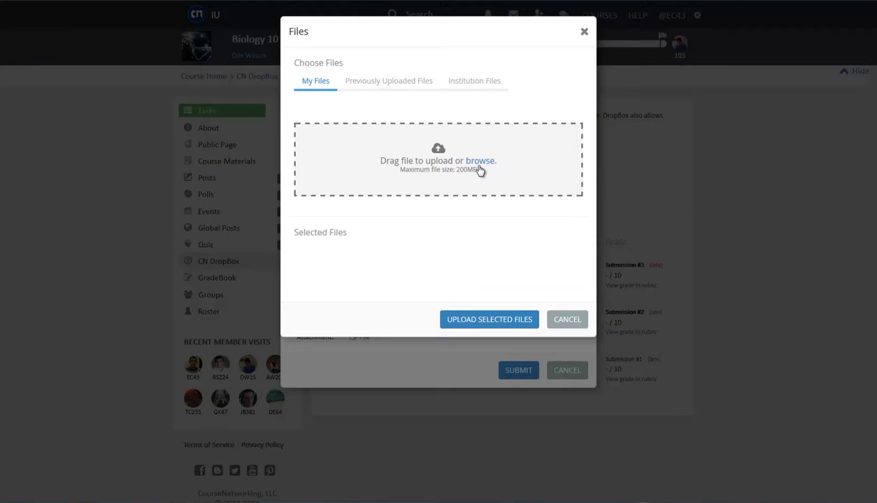
click(479, 162)
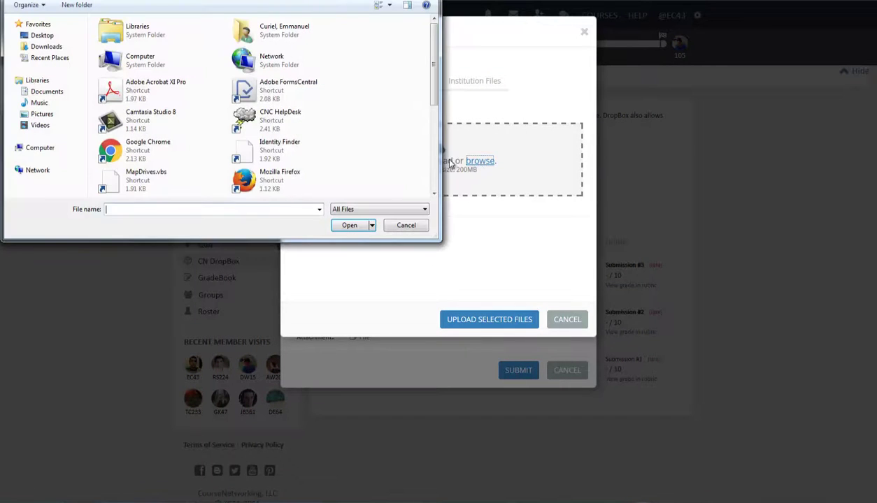
drag(433, 88, 431, 176)
double_click(171, 179)
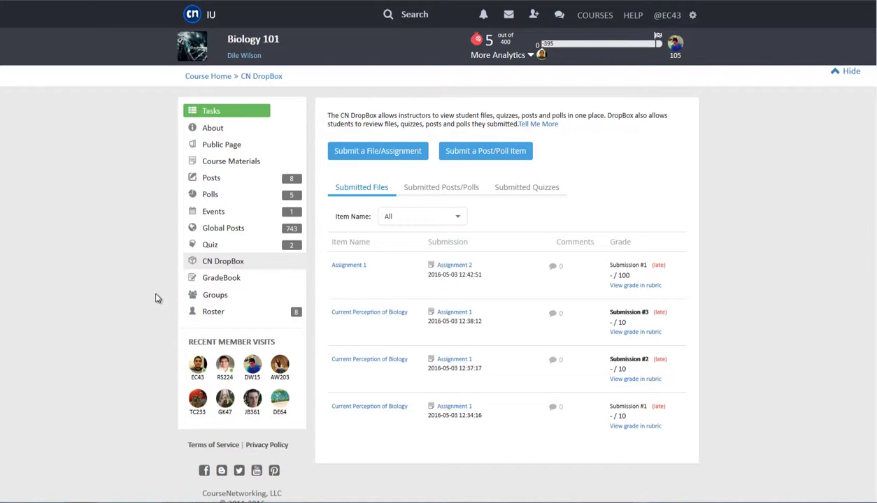
Step: Open the Lesson 2: Cell Structure and Function task from the course feed
click(208, 113)
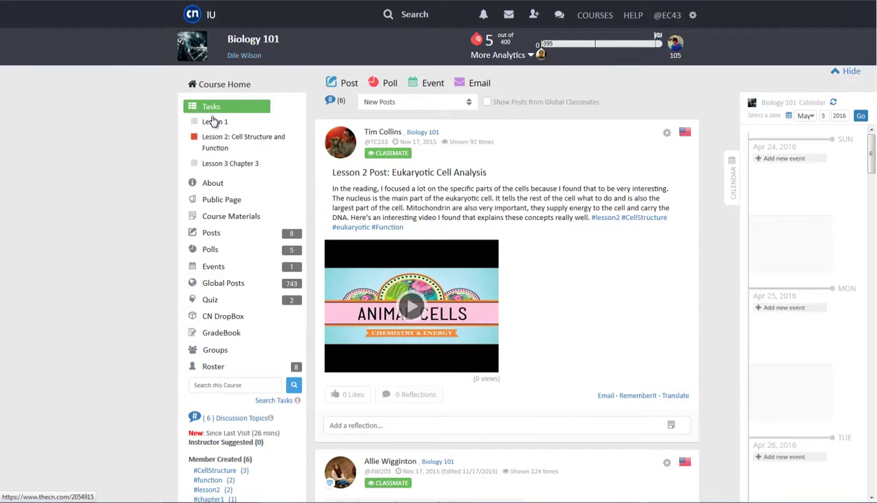
click(211, 121)
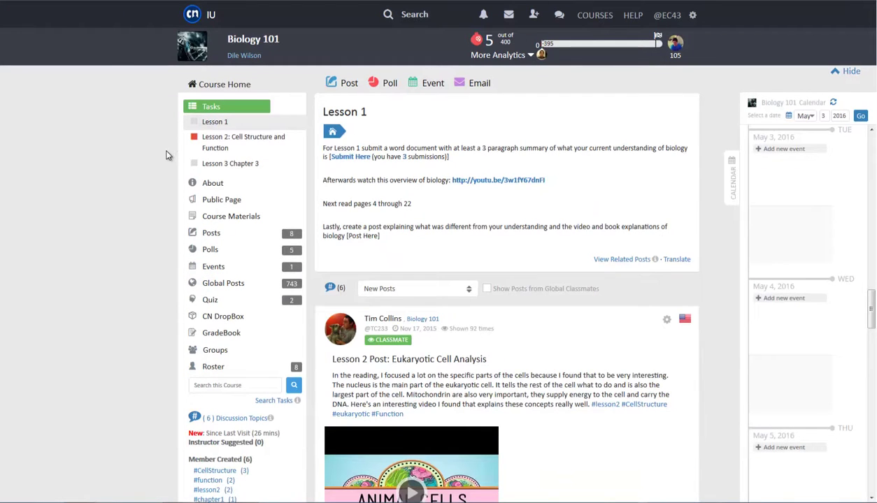
click(218, 146)
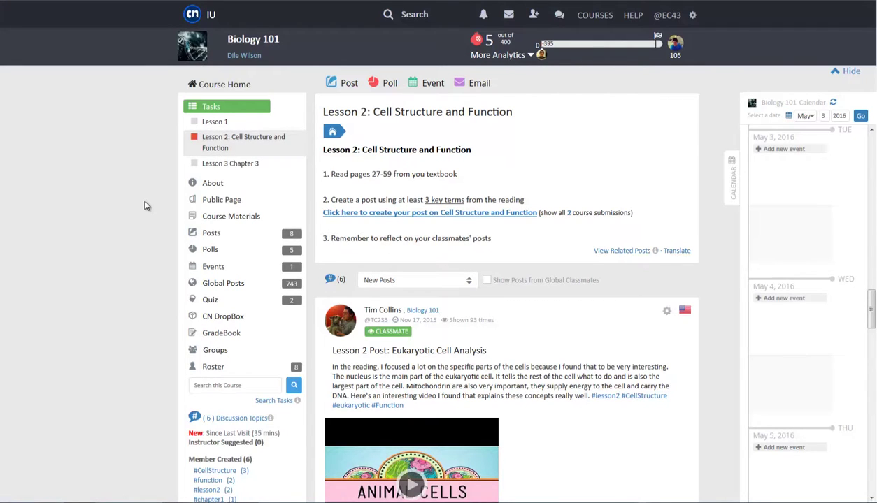
Step: Post 'This assignment showed me the ways of biology, may it be known to us all.' and view it
click(396, 218)
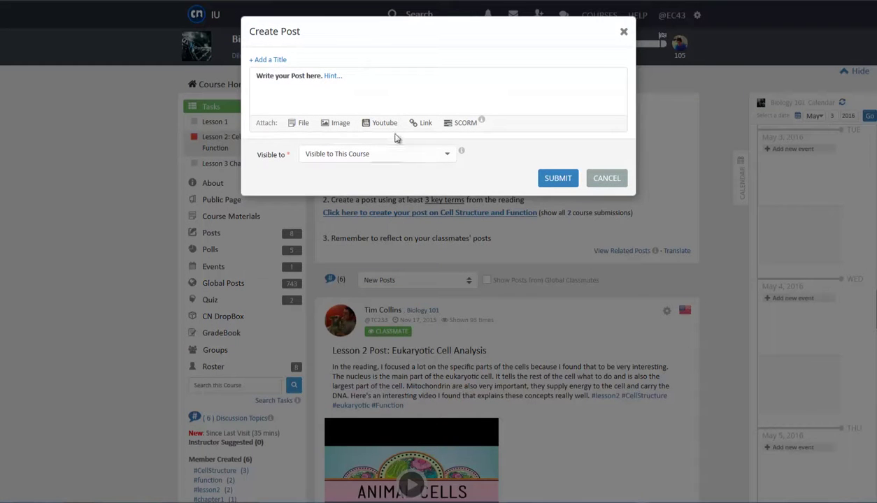
click(374, 88)
text(This assignment showed me the ways of biology, may it be known to us all.)
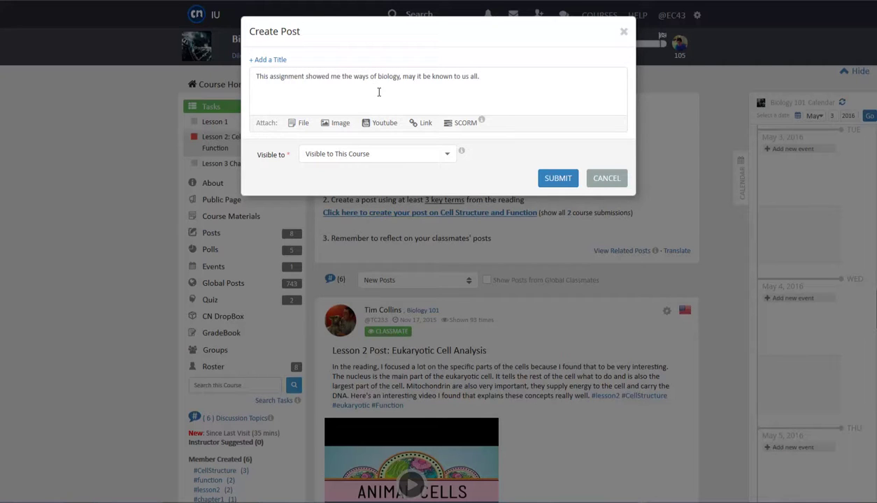
click(553, 180)
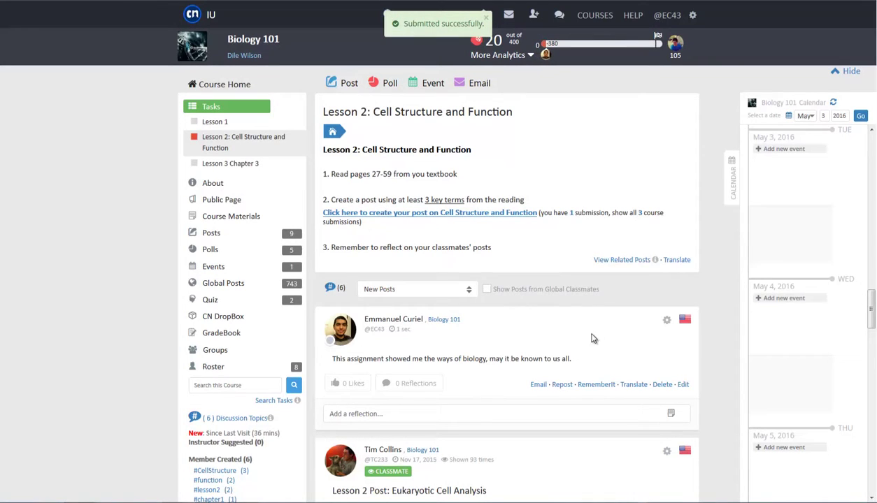
click(571, 214)
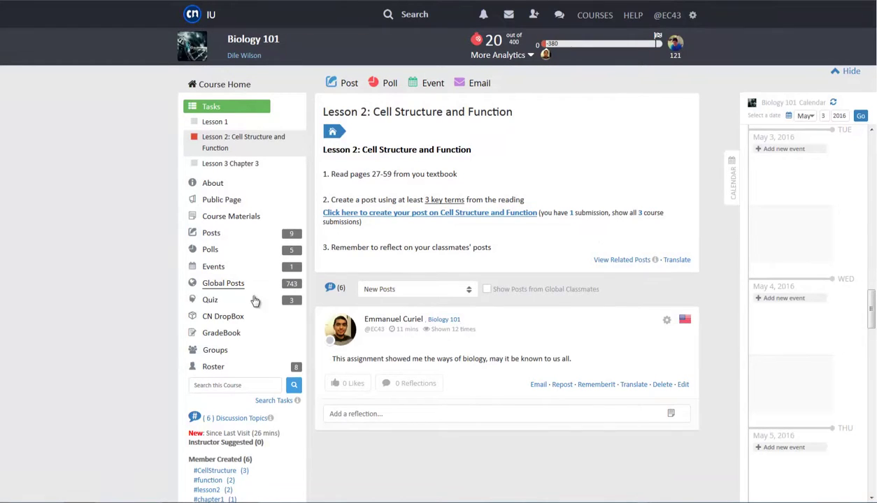
Step: Submit the Chapter 3 Poll as a Yes - No question: 'Are you learning anything from this class?'
click(249, 319)
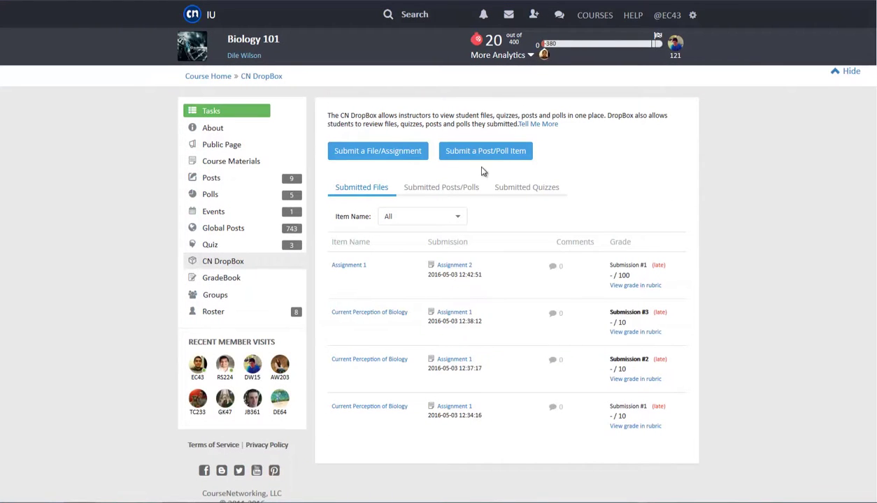
click(486, 152)
click(372, 75)
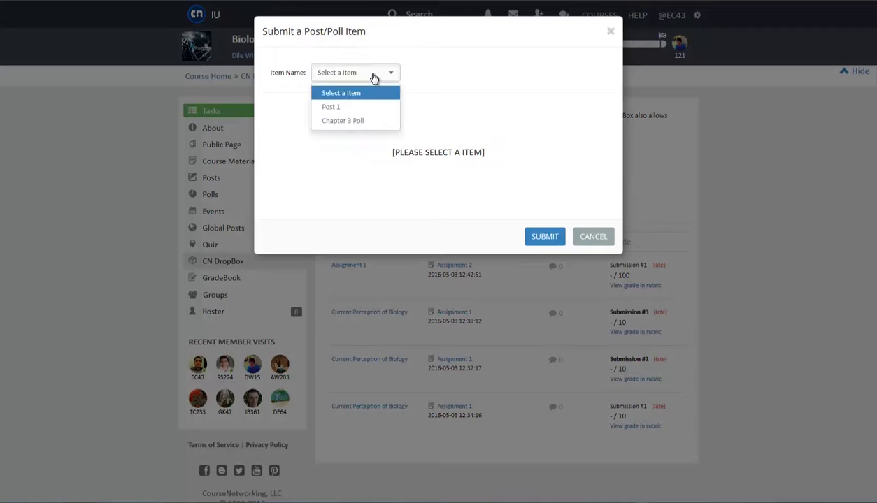
click(370, 123)
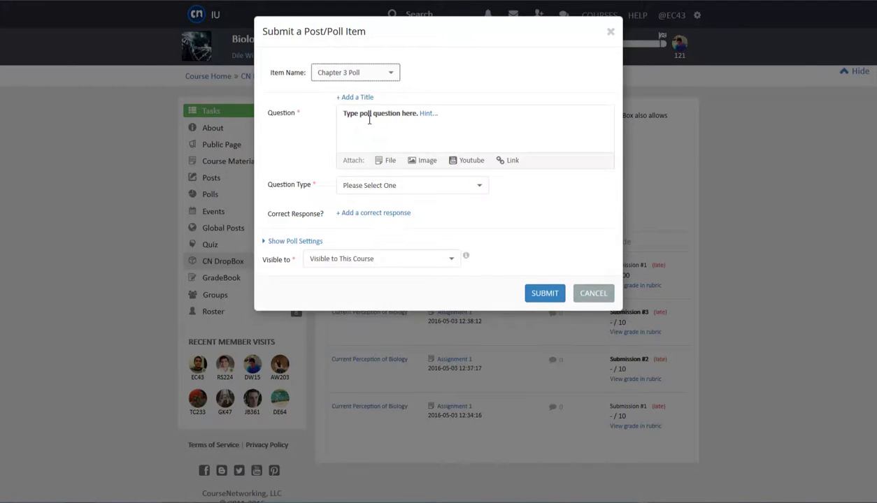
click(376, 125)
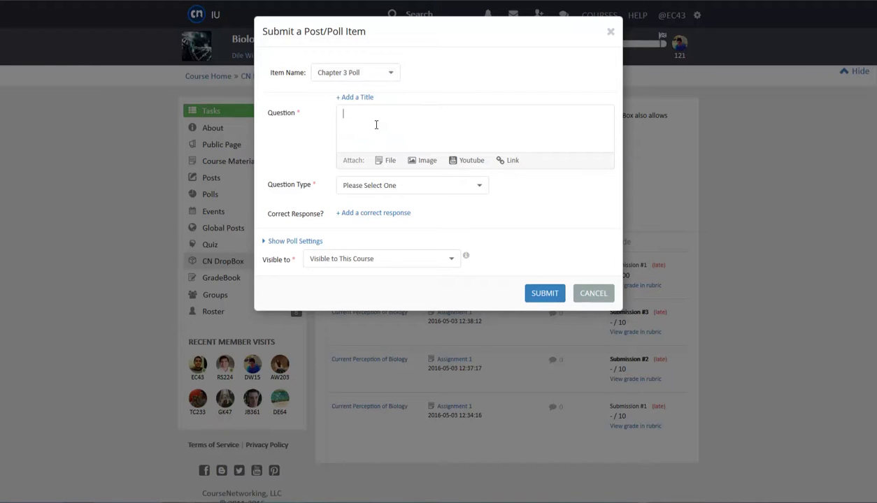
text(Are you learning anything from this class?)
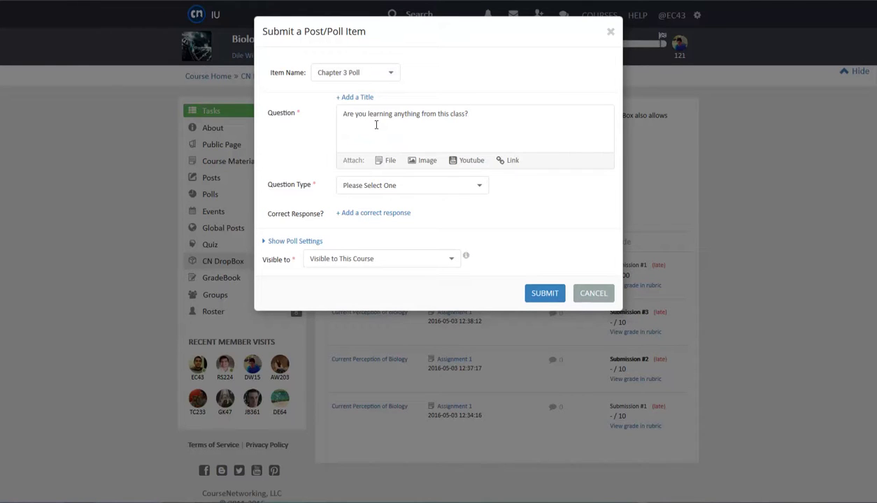
click(414, 189)
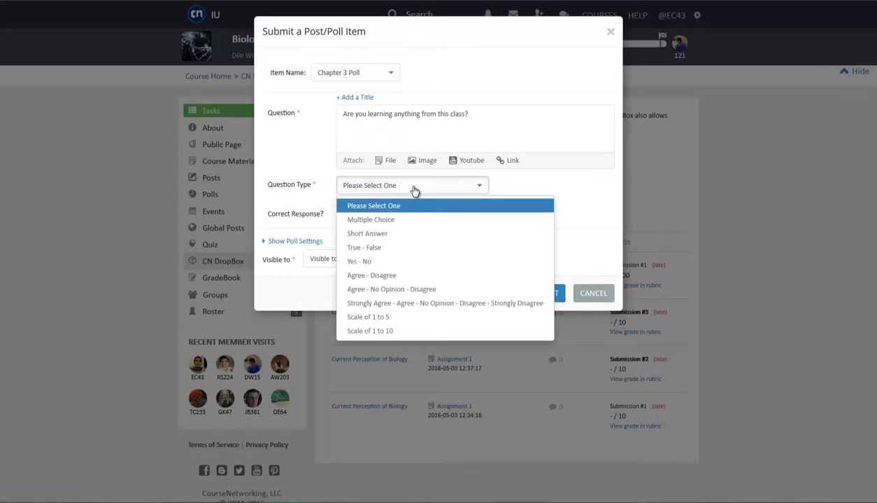
click(416, 261)
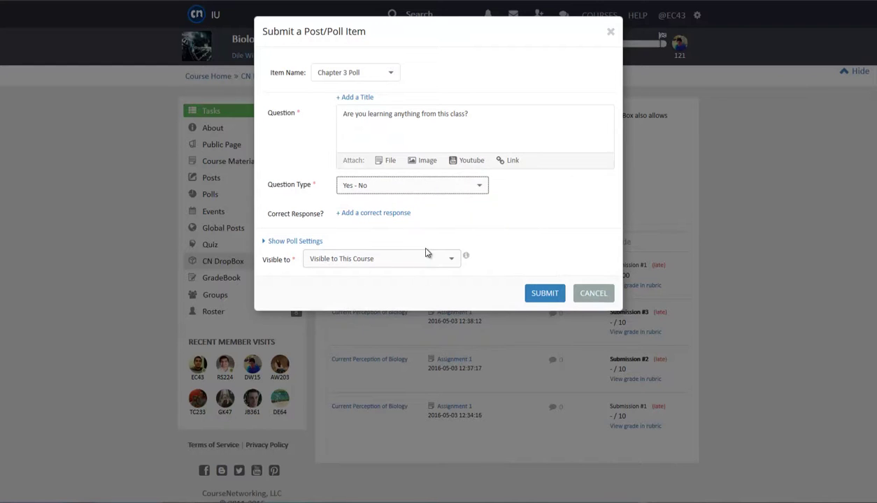
click(543, 294)
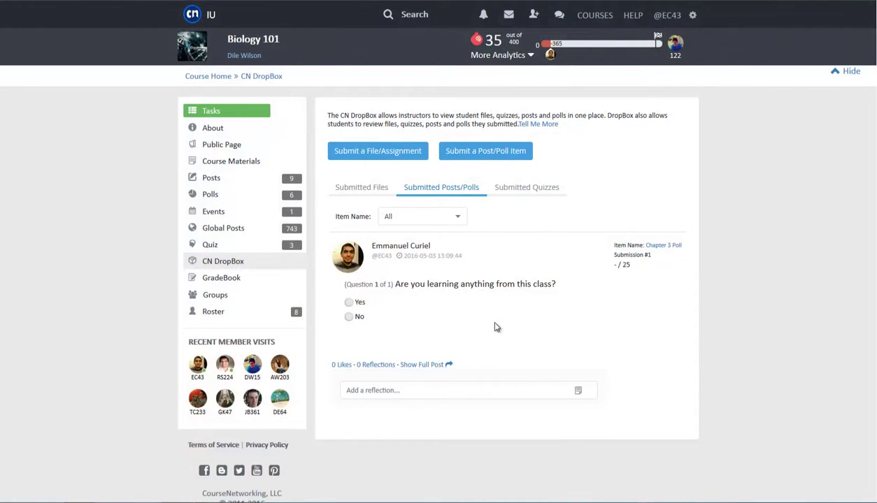
Step: Resume the unfinished Chapter 13 Lesson 4 quiz attempt
click(208, 245)
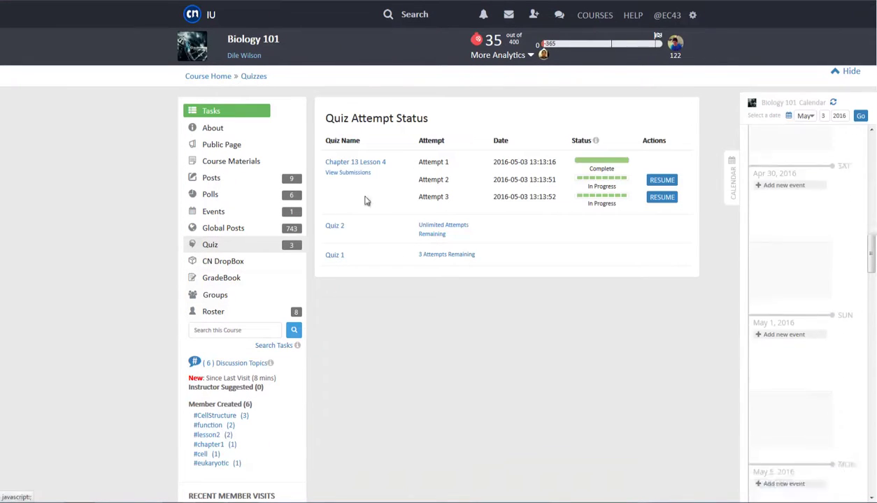
click(373, 163)
scroll(377, 209, down, 3)
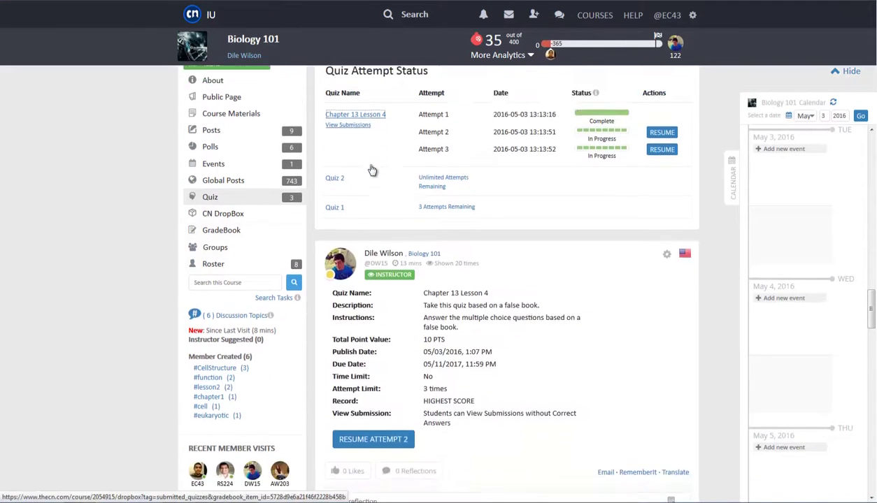
click(406, 317)
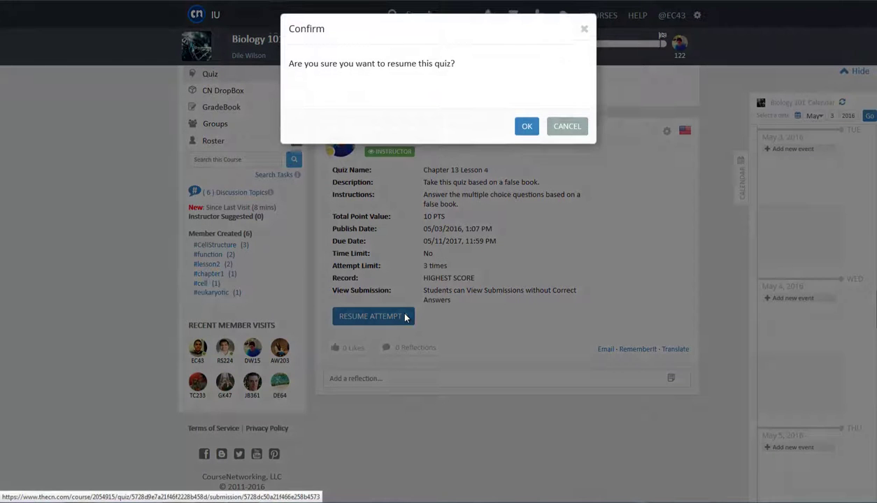
click(534, 128)
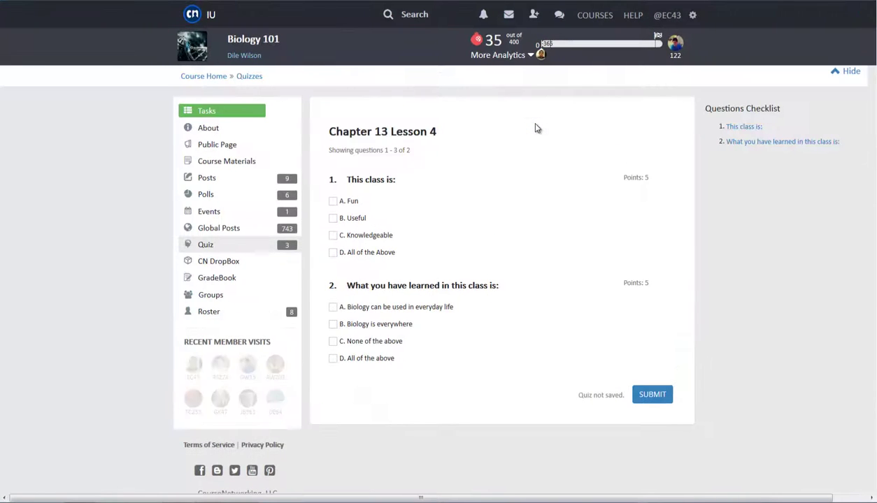
Step: Answer All of the Above on both questions, submit, and go to DropBox
click(333, 253)
click(334, 358)
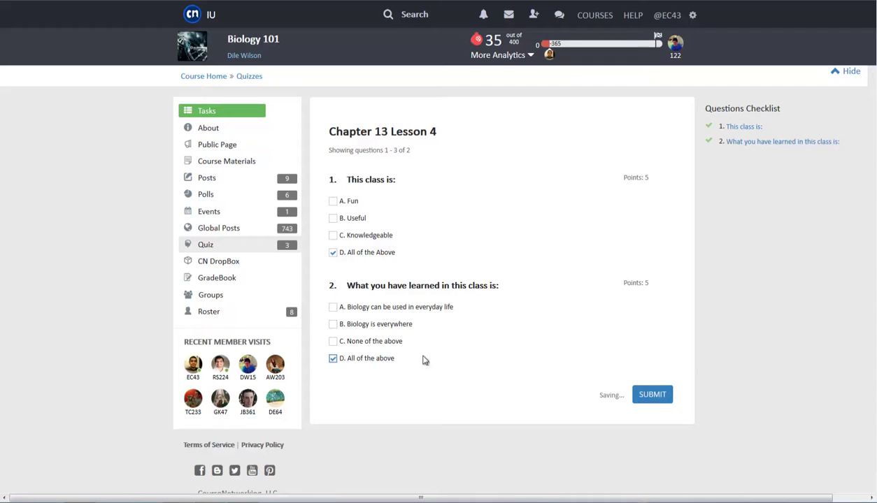
click(644, 394)
click(544, 128)
click(512, 132)
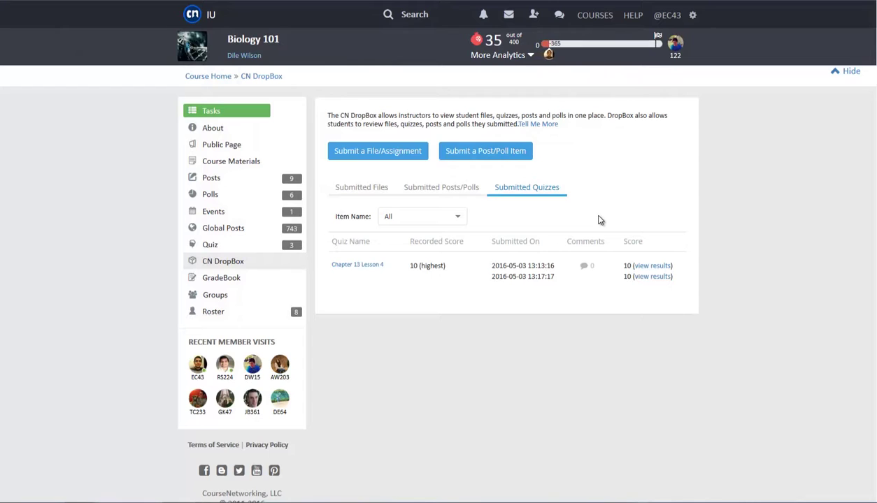
Step: Keep the Item Name filter on All and view the Chapter 13 Lesson 4 results
click(458, 219)
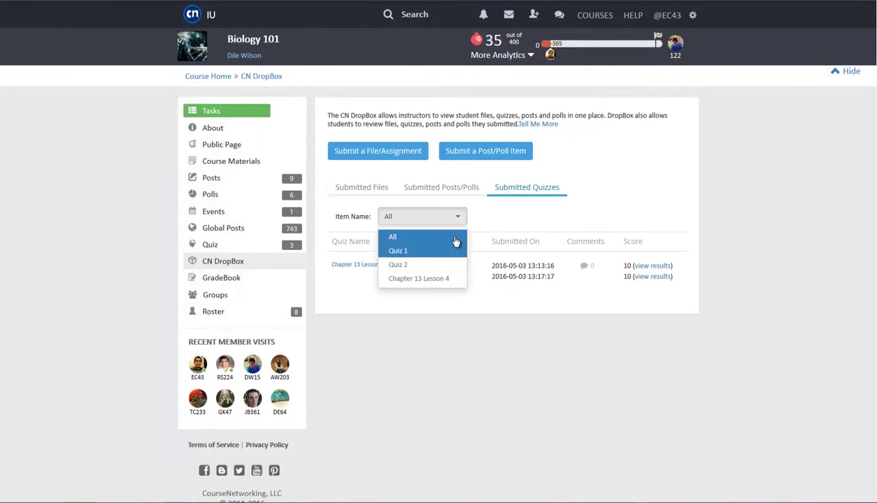
click(459, 219)
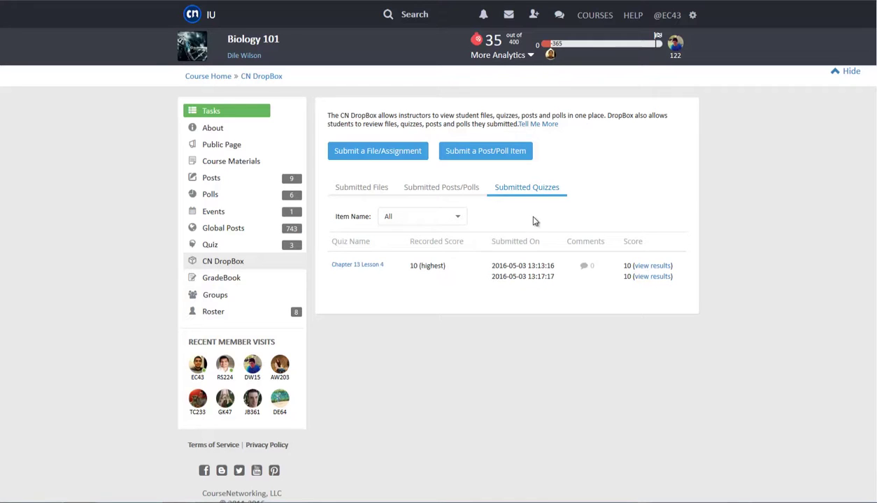
click(655, 277)
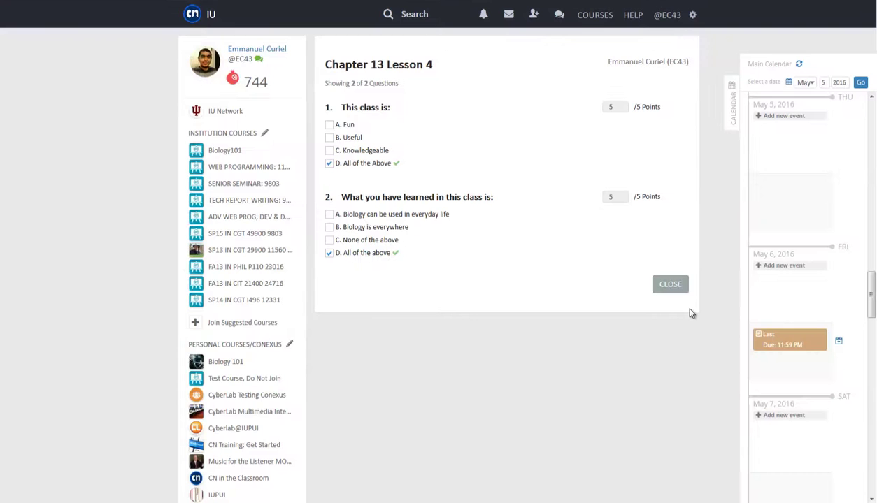